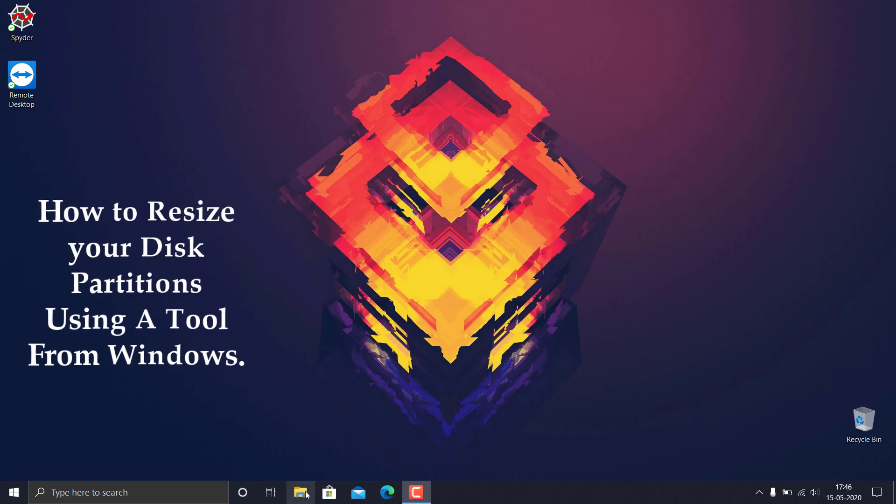
Step: Open File Explorer and launch Computer Management through the Manage command of This PC
{"action": "left_click", "coordinate": [300, 492]}
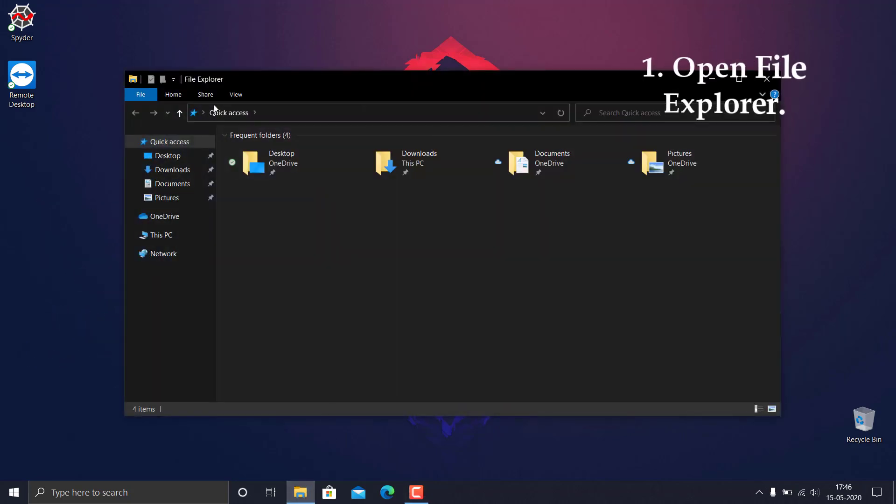
{"action": "left_click_drag", "start_coordinate": [227, 76], "coordinate": [240, 59]}
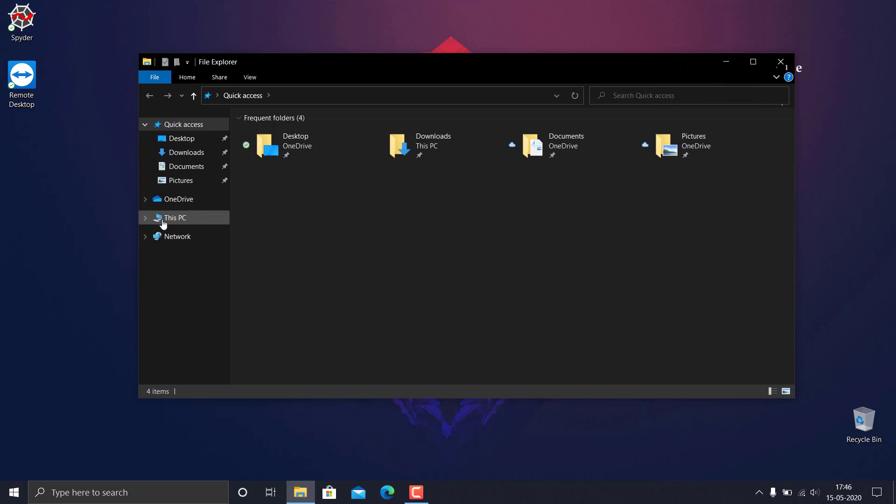
{"action": "right_click", "coordinate": [201, 220]}
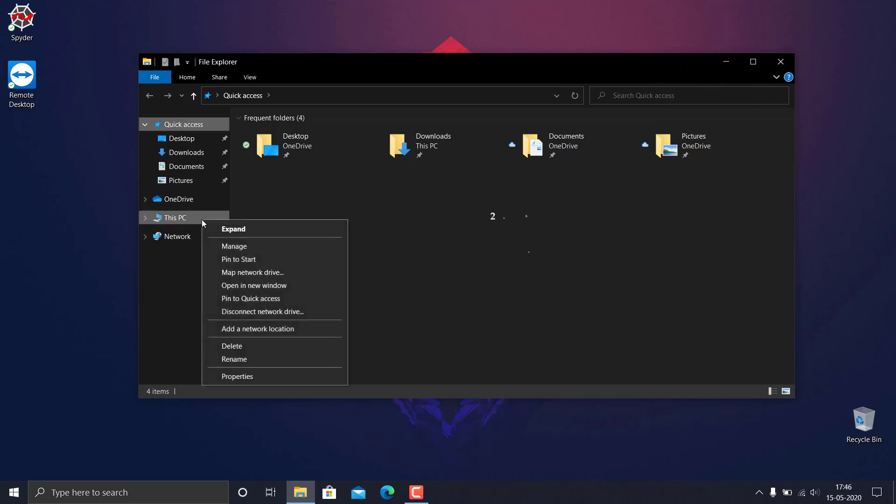
{"action": "left_click", "coordinate": [244, 246]}
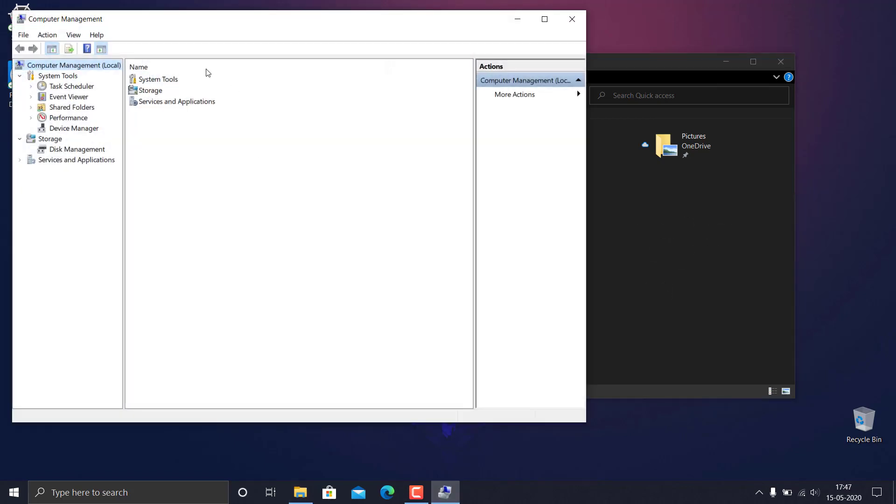
Step: Close File Explorer and open Disk Management under Storage in Computer Management
{"action": "left_click_drag", "start_coordinate": [98, 21], "coordinate": [229, 107]}
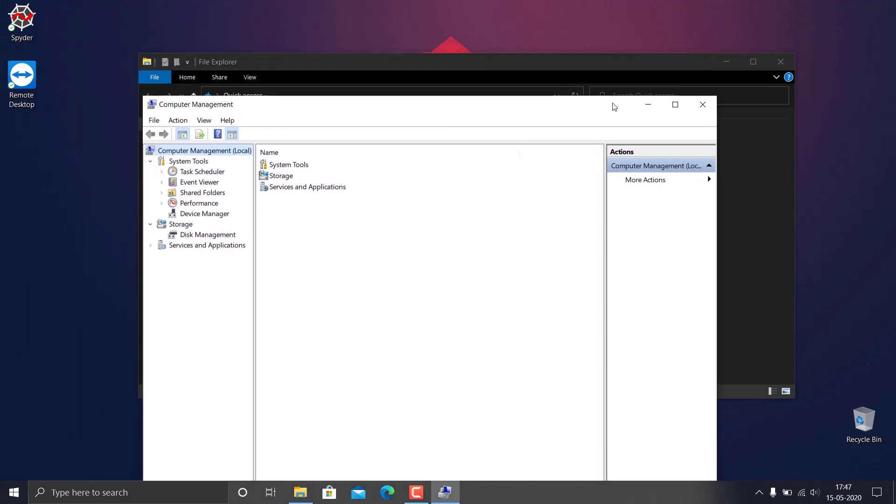
{"action": "left_click", "coordinate": [780, 61]}
{"action": "left_click_drag", "start_coordinate": [464, 99], "coordinate": [455, 42]}
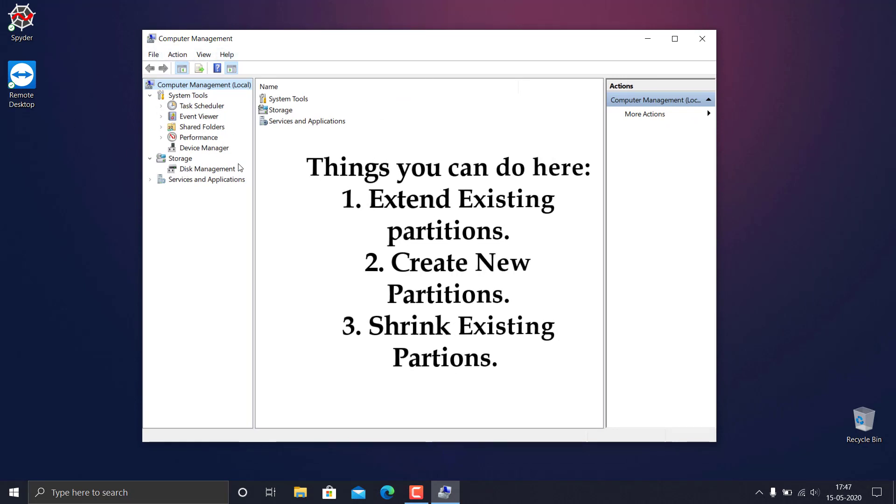
{"action": "left_click", "coordinate": [187, 169]}
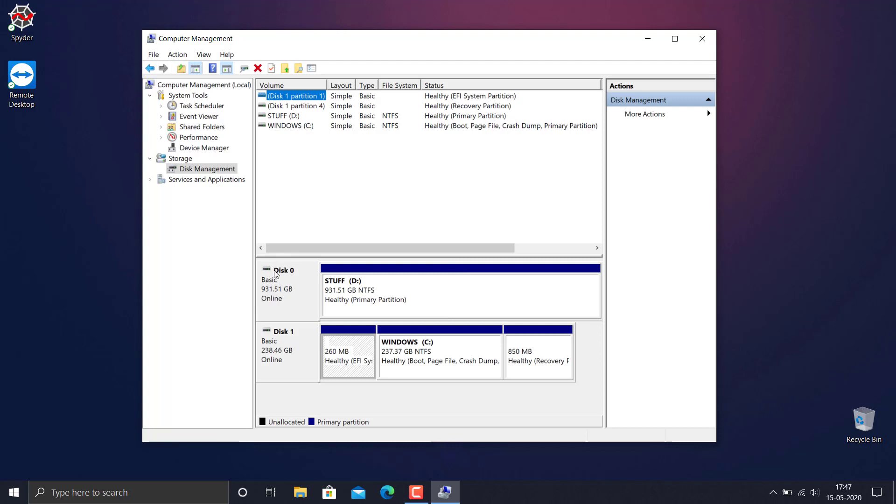
Step: Shrink the STUFF (D:) volume on Disk 0 by 50000 MB
{"action": "right_click", "coordinate": [447, 290]}
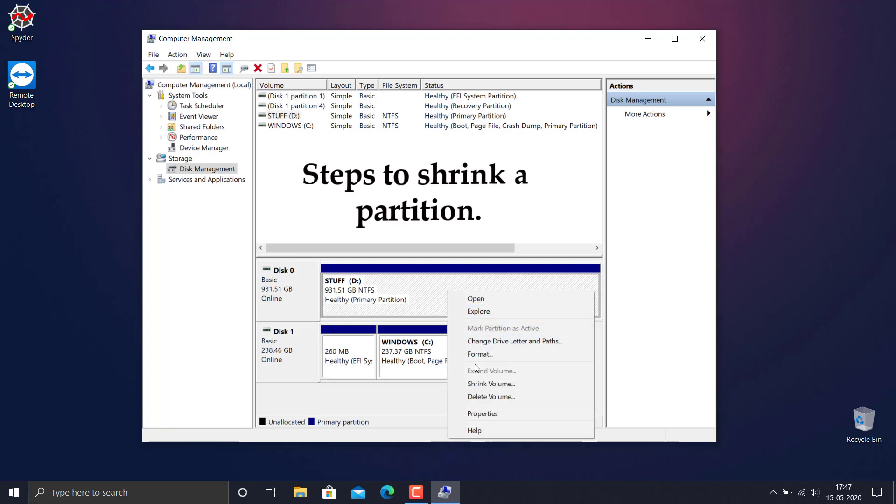
{"action": "left_click", "coordinate": [481, 383]}
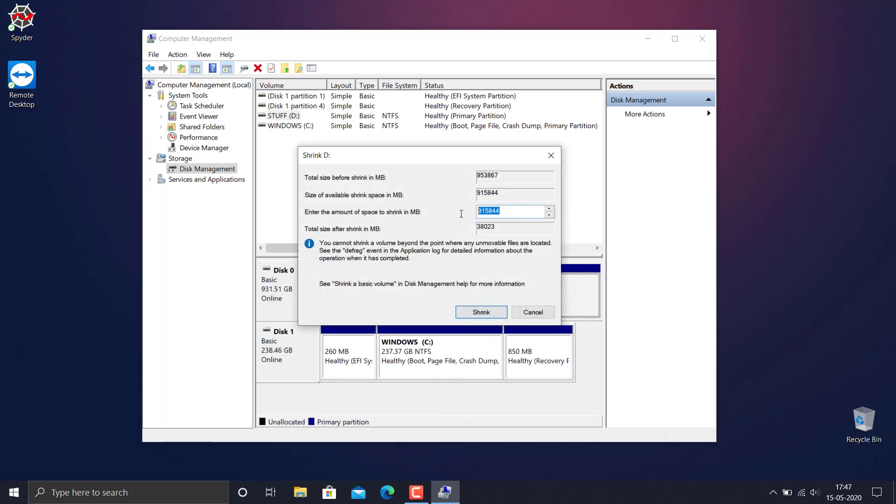
{"action": "type", "text": "555"}
{"action": "key", "text": "BackSpace"}
{"action": "key", "text": "BackSpace"}
{"action": "key", "text": "BackSpace"}
{"action": "type", "text": "5000"}
{"action": "left_click", "coordinate": [482, 317]}
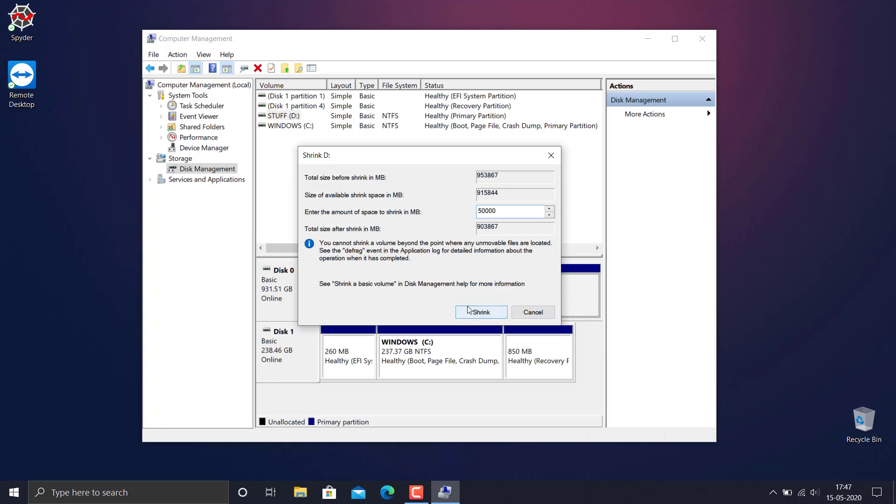
{"action": "left_click", "coordinate": [495, 316]}
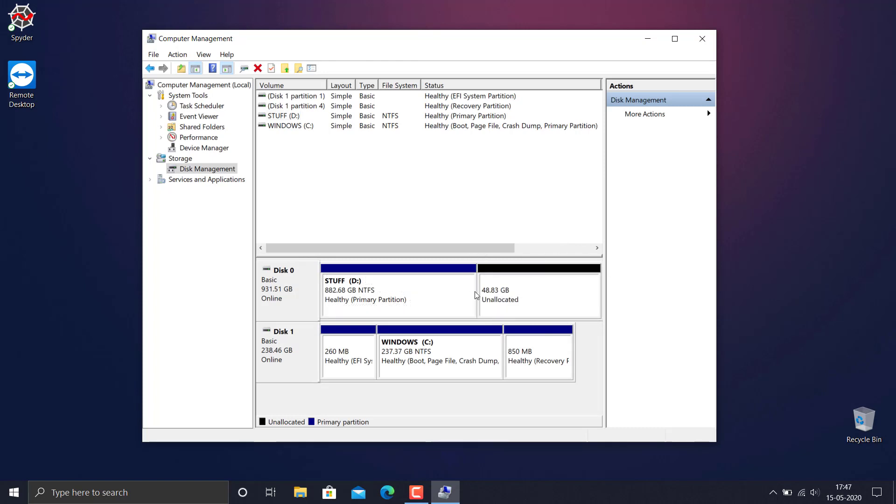
Step: Start a new simple volume in the unallocated space on Disk 0, keeping the volume size at 50000 MB
{"action": "right_click", "coordinate": [539, 297]}
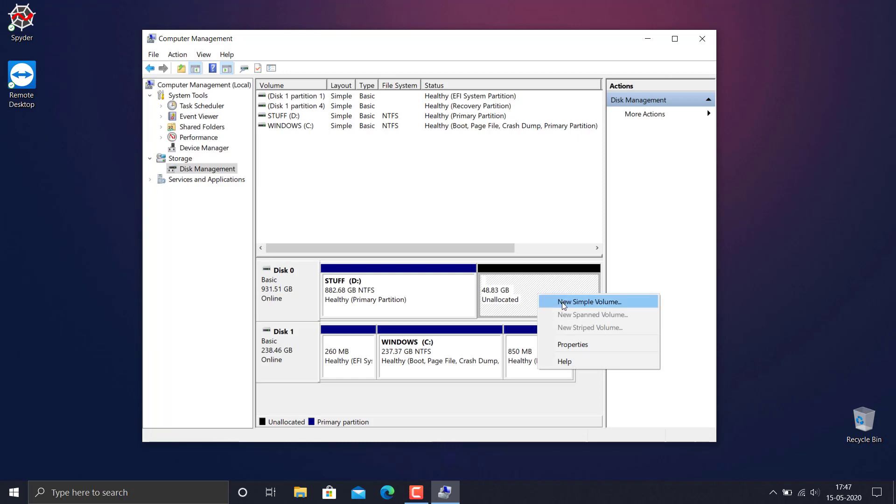
{"action": "left_click", "coordinate": [607, 303]}
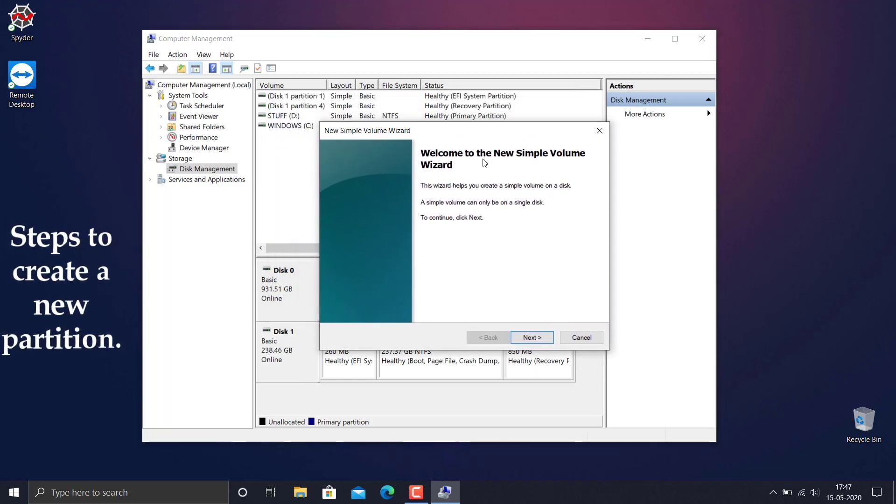
{"action": "left_click", "coordinate": [531, 338]}
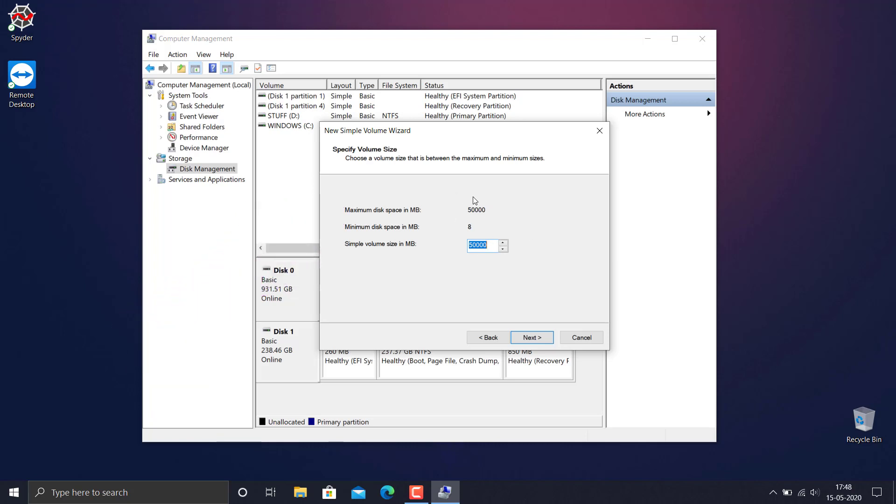
{"action": "left_click", "coordinate": [544, 338]}
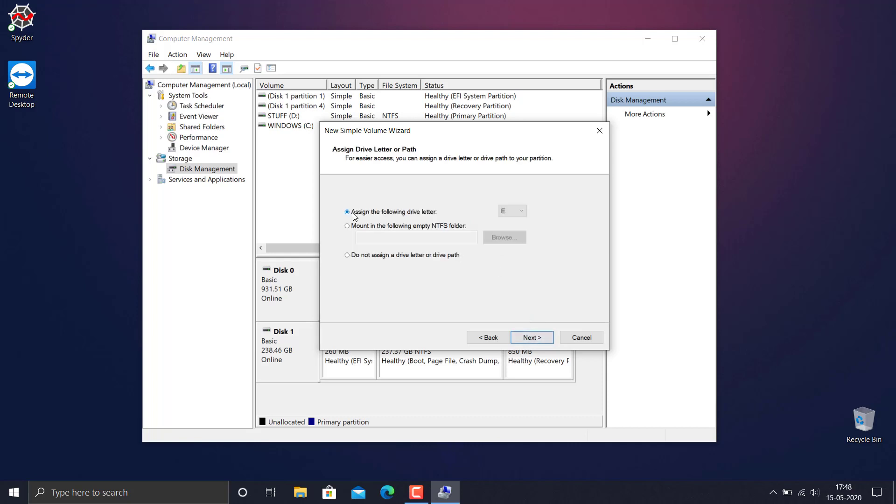
Step: Assign drive letter X, keep the NTFS quick format with default allocation unit size and label New Volume, and finish creating the volume
{"action": "left_click", "coordinate": [520, 212]}
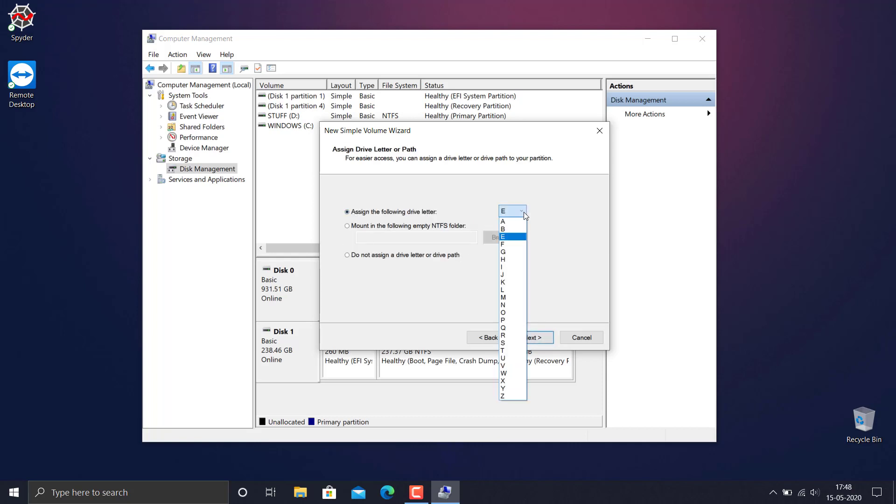
{"action": "left_click", "coordinate": [507, 381]}
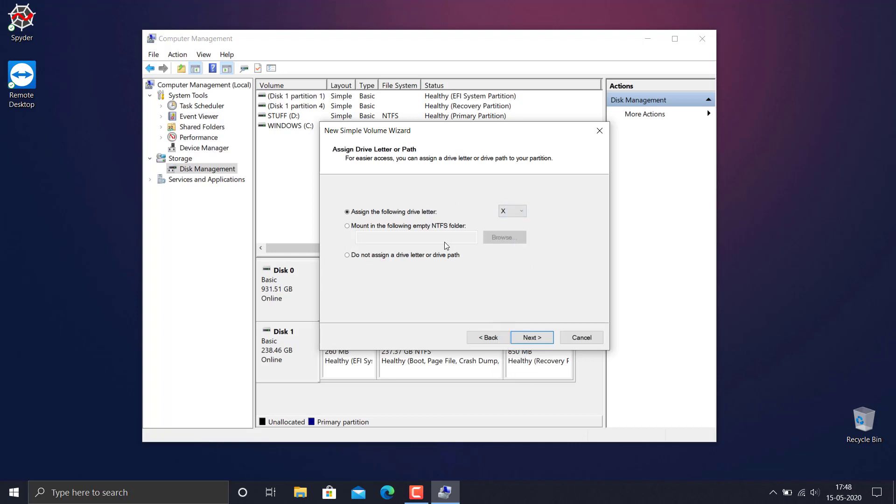
{"action": "left_click", "coordinate": [544, 338]}
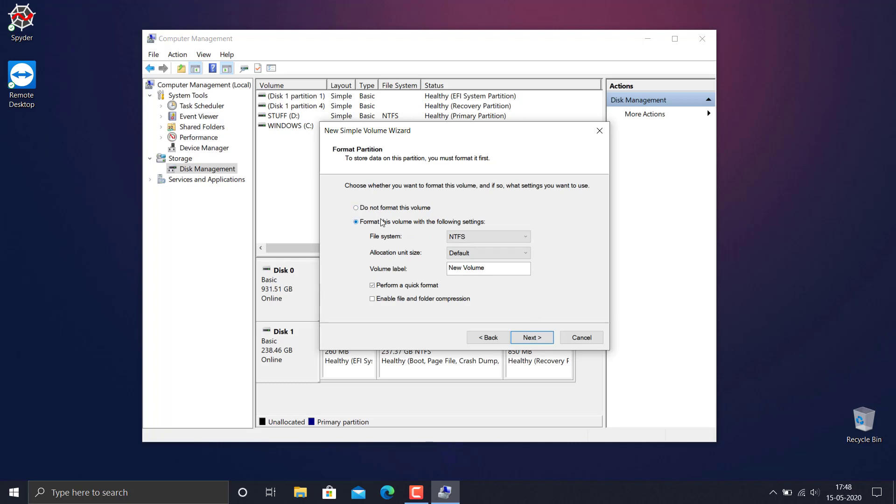
{"action": "left_click", "coordinate": [544, 338]}
{"action": "left_click", "coordinate": [532, 338]}
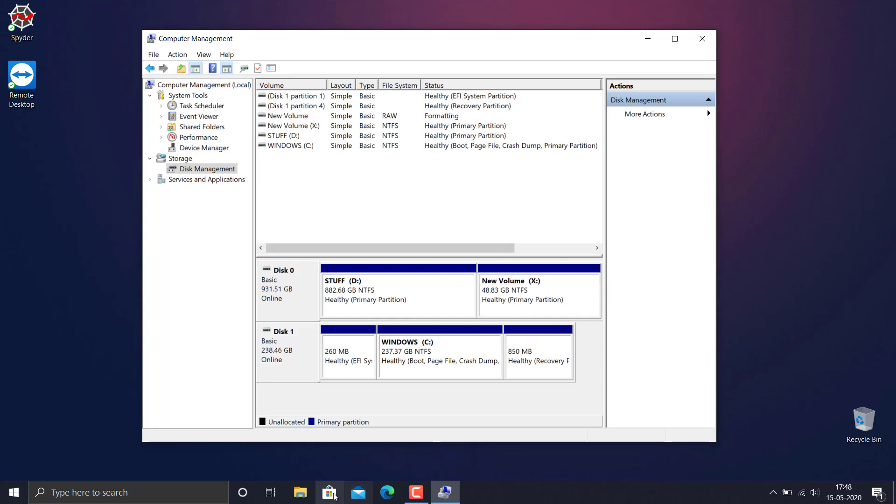
Step: Open New Volume (X:) from This PC in File Explorer and check the drive's capacity in its properties
{"action": "left_click", "coordinate": [300, 492]}
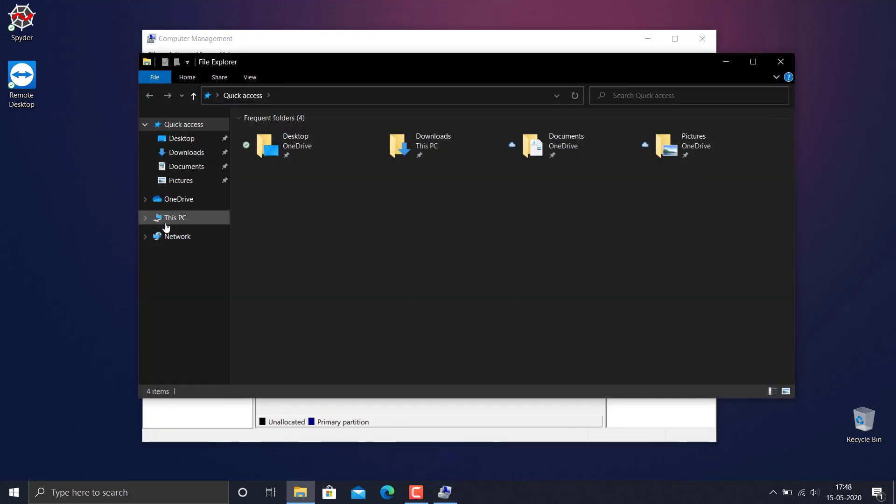
{"action": "left_click", "coordinate": [169, 220]}
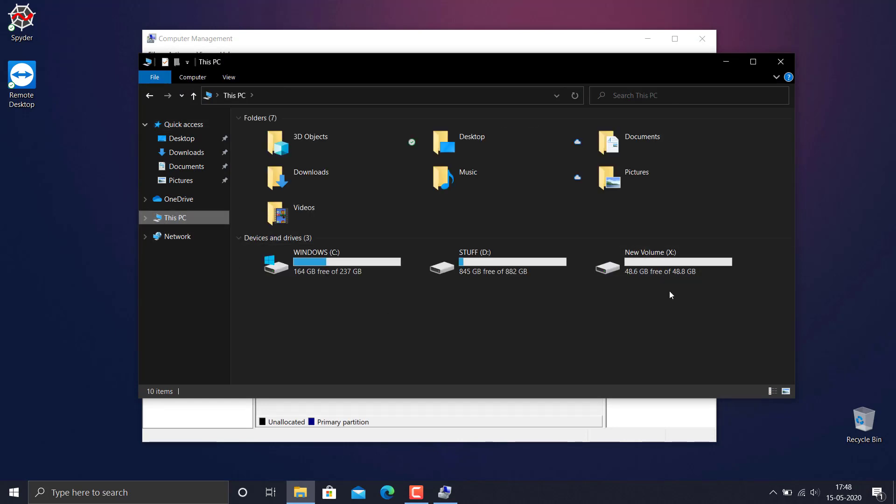
{"action": "double_click", "coordinate": [673, 255]}
{"action": "right_click", "coordinate": [278, 177]}
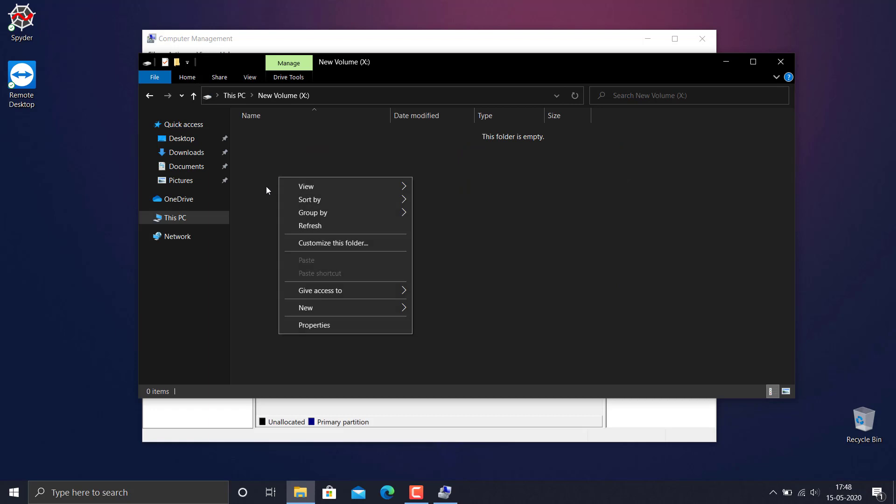
{"action": "left_click", "coordinate": [266, 186]}
{"action": "right_click", "coordinate": [338, 194]}
{"action": "left_click", "coordinate": [368, 344]}
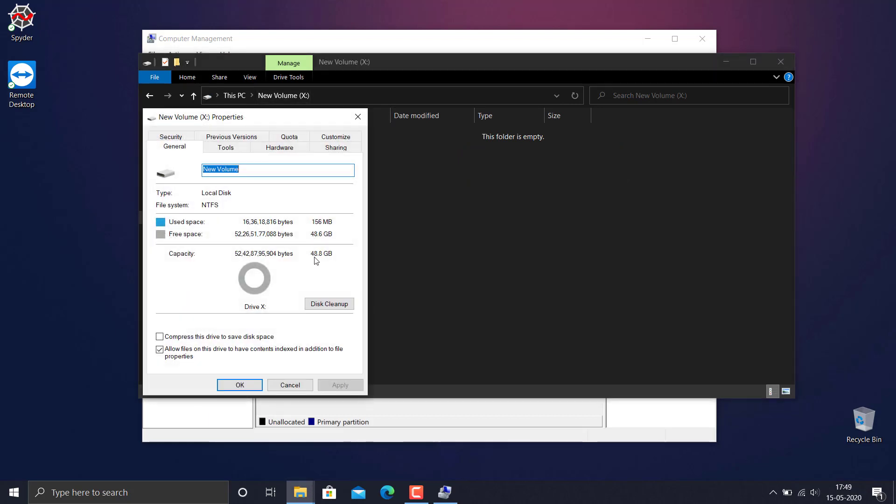
{"action": "left_click", "coordinate": [358, 117]}
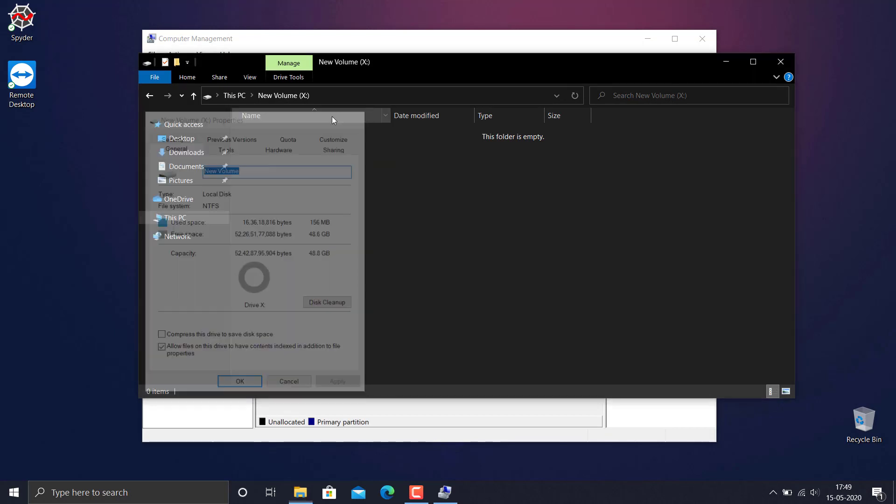
Step: View the contents of the STUFF (D:) drive, return to This PC and close File Explorer
{"action": "left_click", "coordinate": [234, 95]}
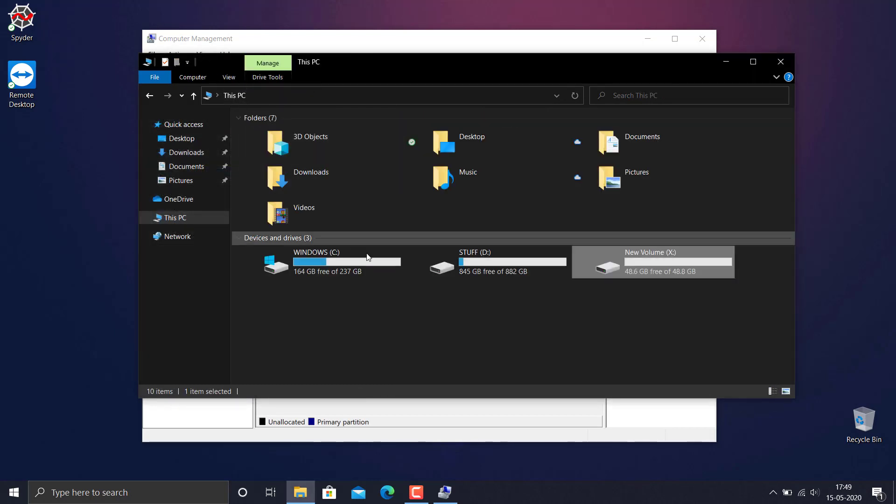
{"action": "double_click", "coordinate": [508, 270]}
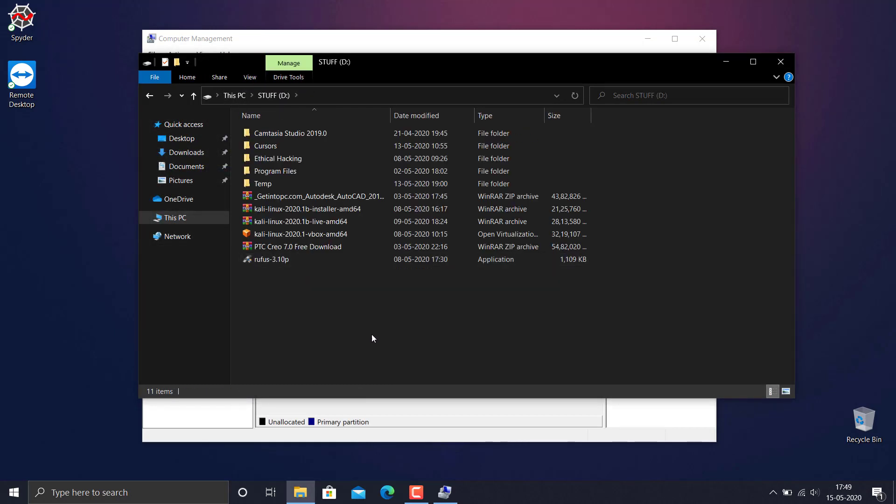
{"action": "left_click", "coordinate": [234, 96]}
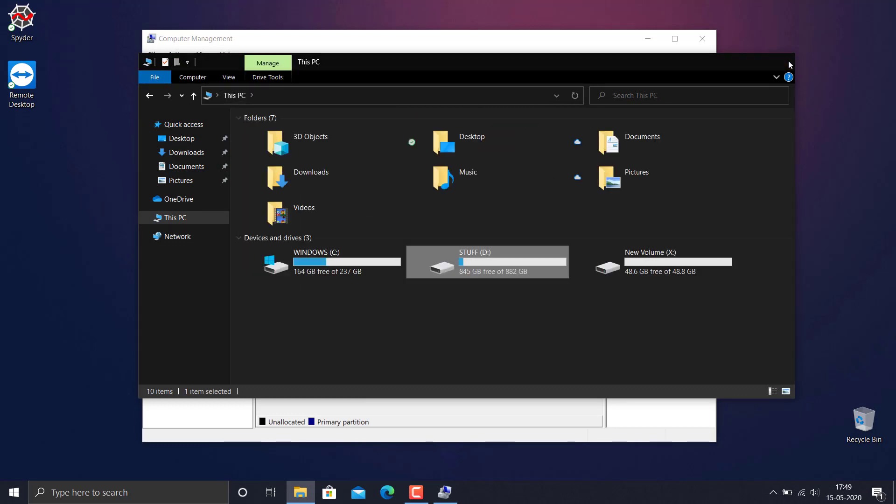
{"action": "left_click", "coordinate": [788, 61]}
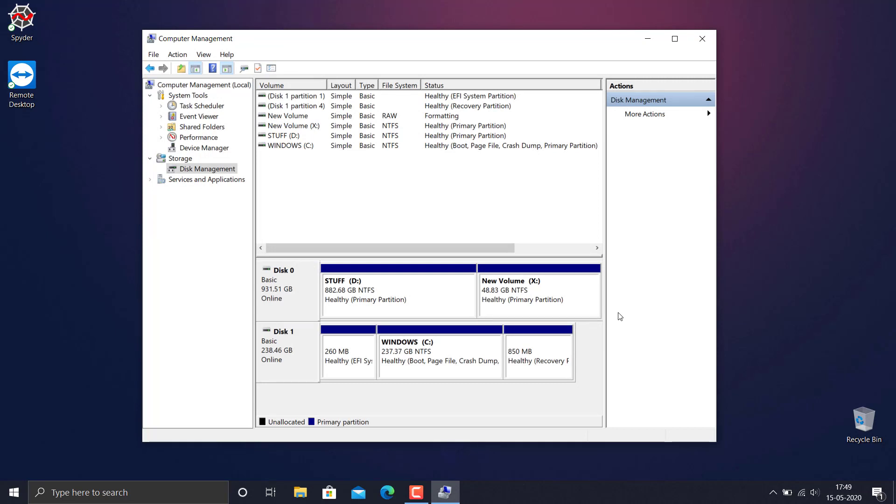
Step: Delete the New Volume (X:) partition from Disk 0 and accept erasing its data
{"action": "right_click", "coordinate": [573, 292]}
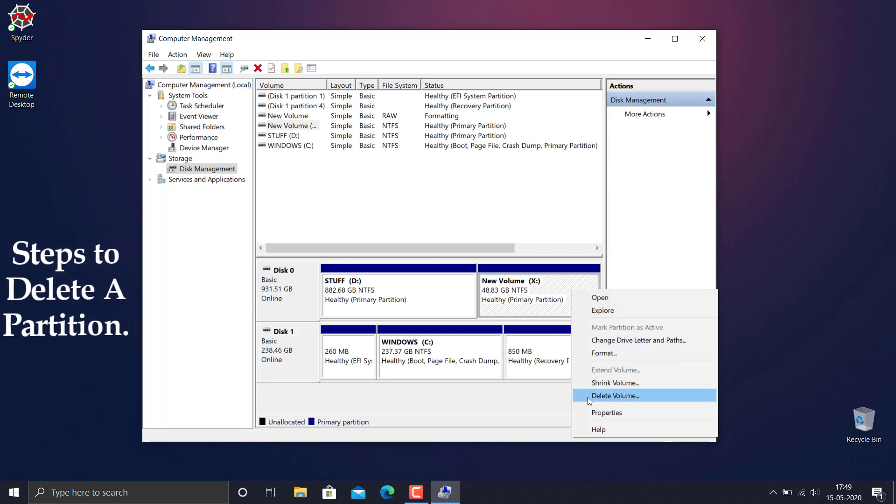
{"action": "left_click", "coordinate": [630, 396]}
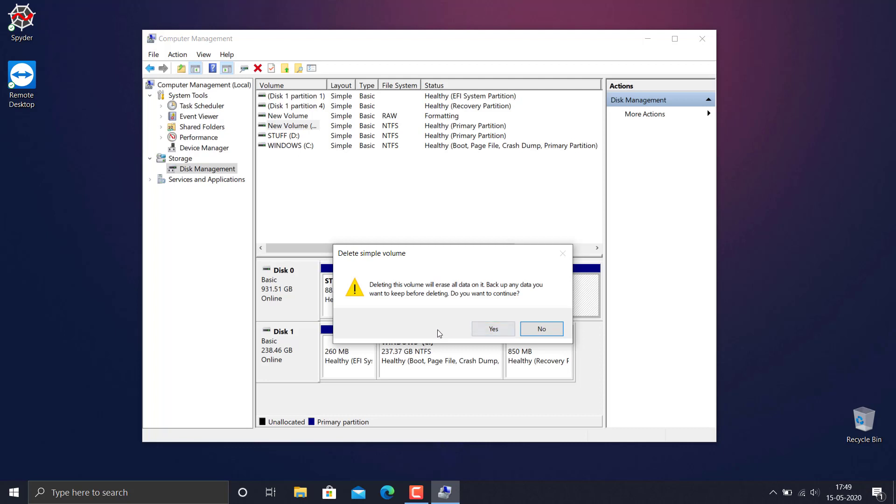
{"action": "left_click", "coordinate": [493, 329]}
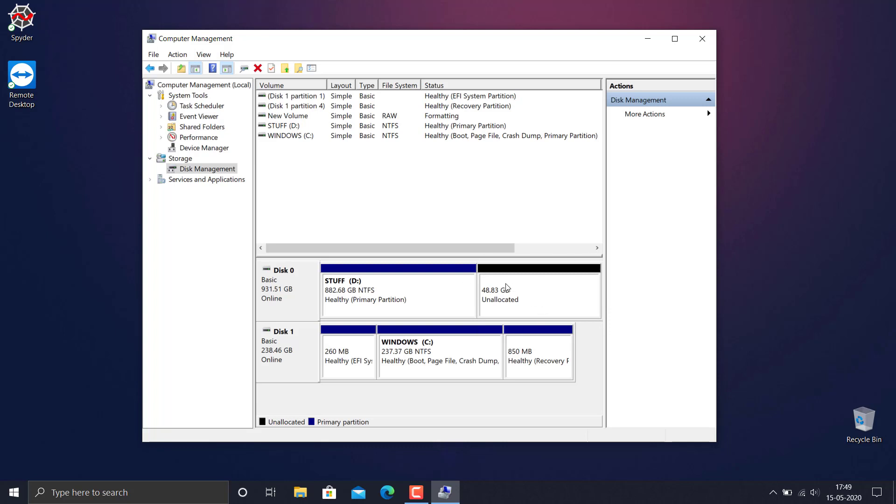
Step: Extend the STUFF (D:) volume with all 50000 MB of the unallocated space on Disk 0 and finish the wizard
{"action": "right_click", "coordinate": [420, 288]}
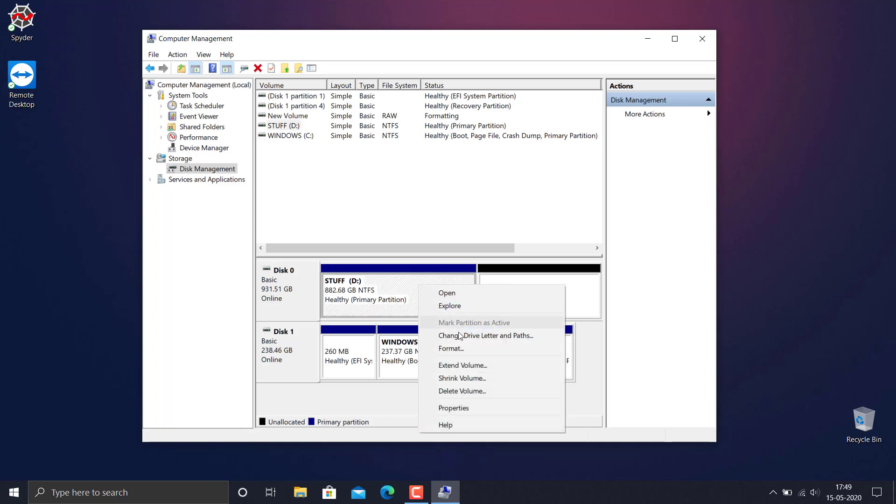
{"action": "left_click", "coordinate": [484, 364]}
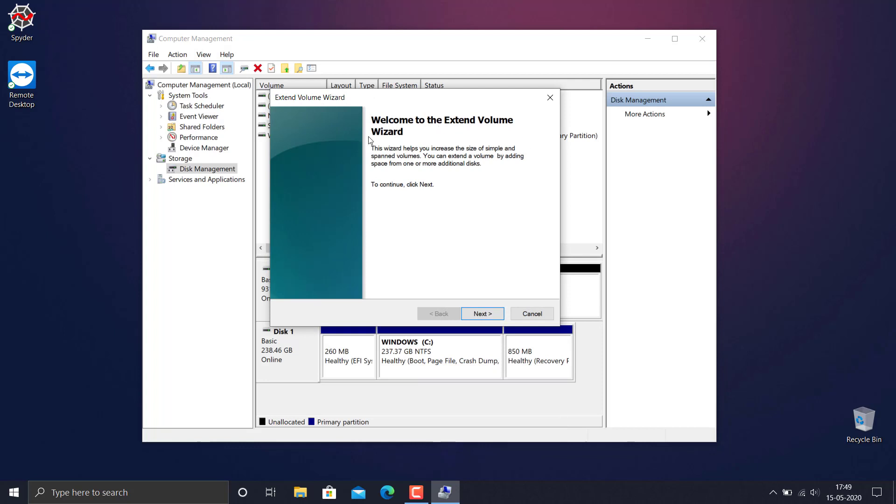
{"action": "left_click", "coordinate": [482, 350]}
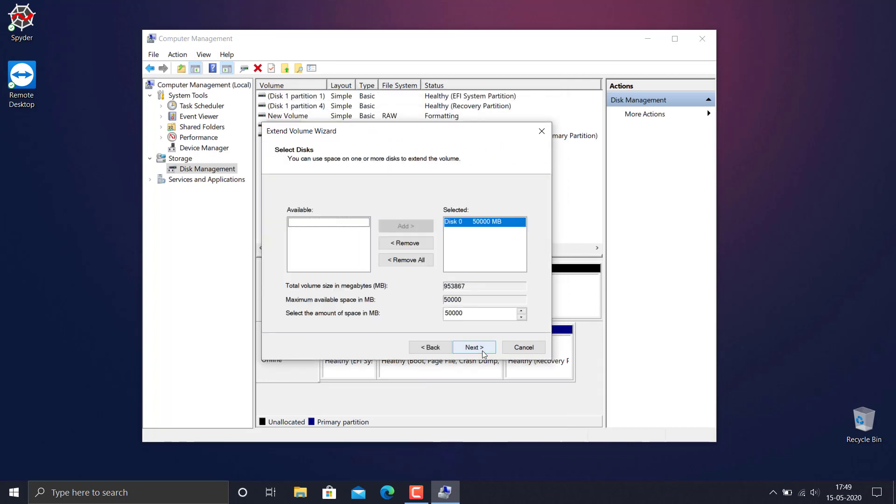
{"action": "double_click", "coordinate": [455, 314]}
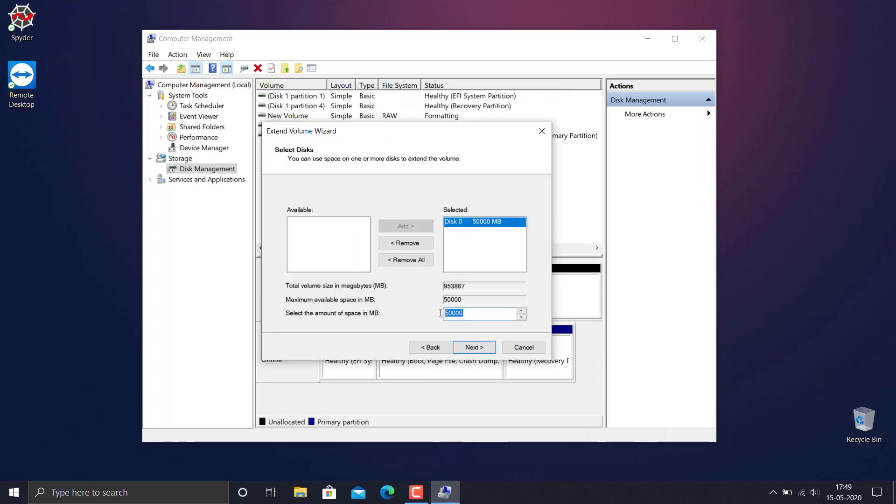
{"action": "left_click", "coordinate": [487, 314]}
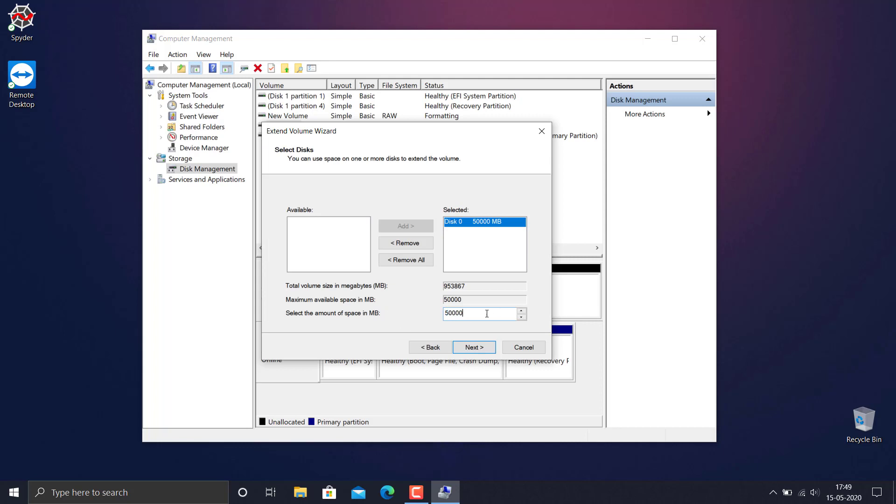
{"action": "left_click", "coordinate": [477, 349]}
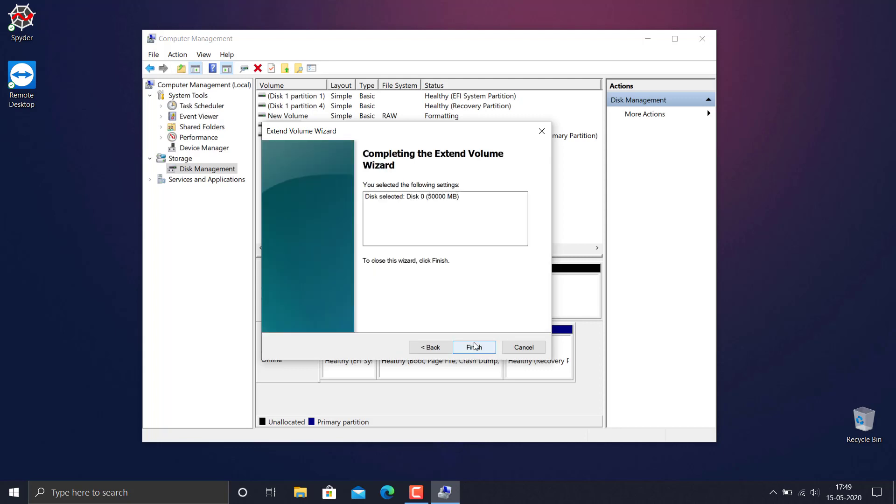
{"action": "left_click", "coordinate": [483, 349]}
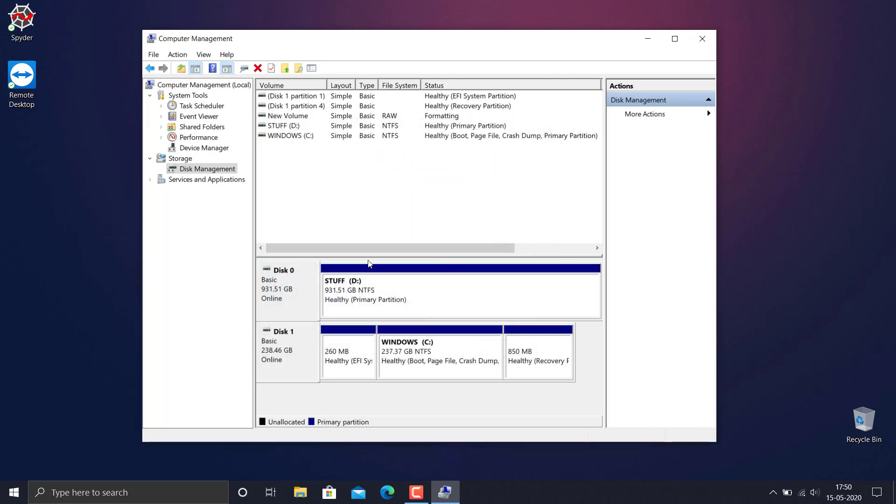
Step: Check the STUFF (D:) drive's size under This PC in File Explorer, then close File Explorer and return to Computer Management
{"action": "left_click", "coordinate": [300, 492]}
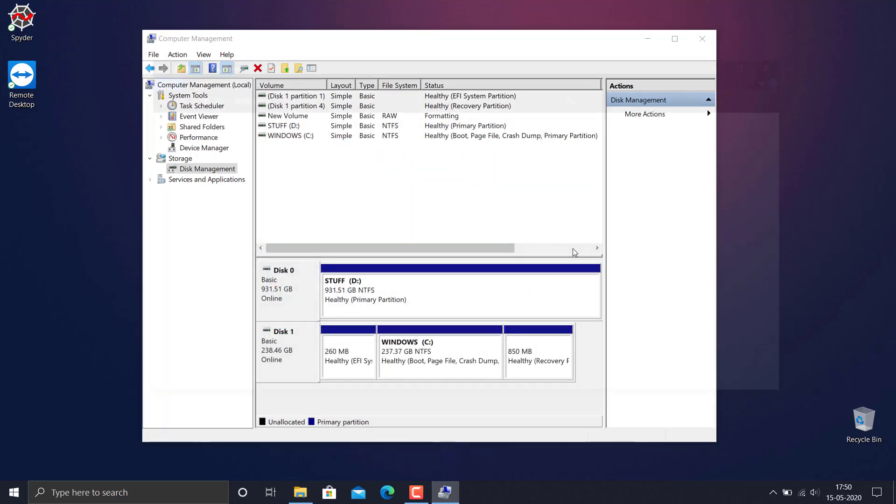
{"action": "left_click", "coordinate": [181, 220]}
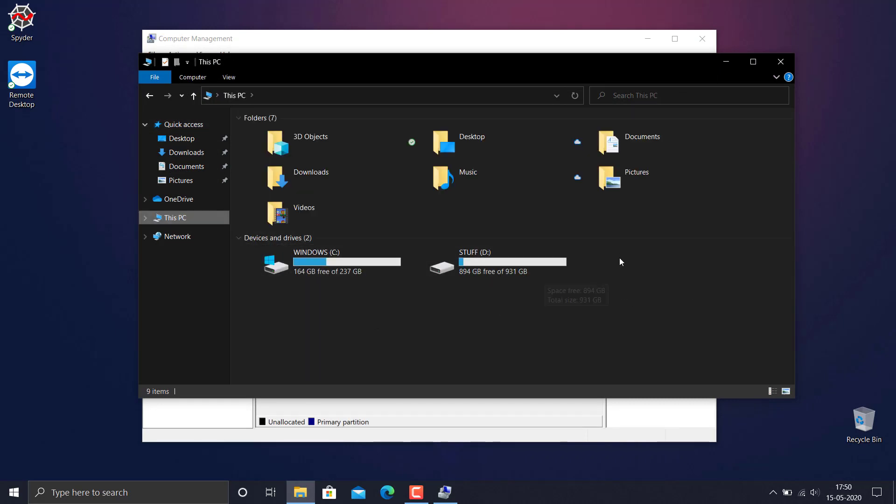
{"action": "left_click", "coordinate": [780, 61]}
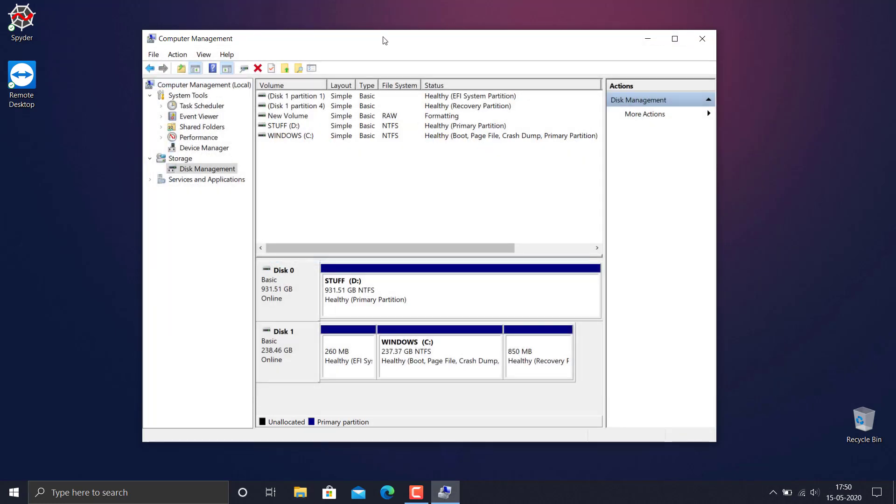
{"action": "left_click_drag", "start_coordinate": [384, 37], "coordinate": [360, 31]}
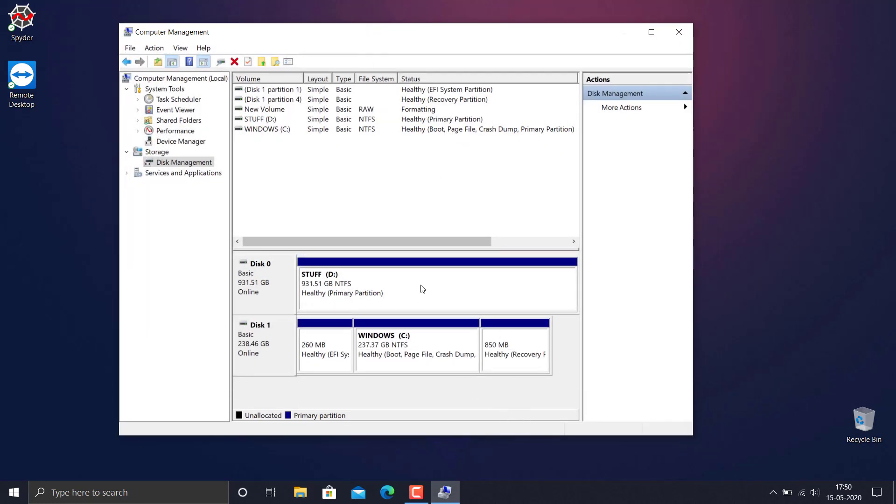